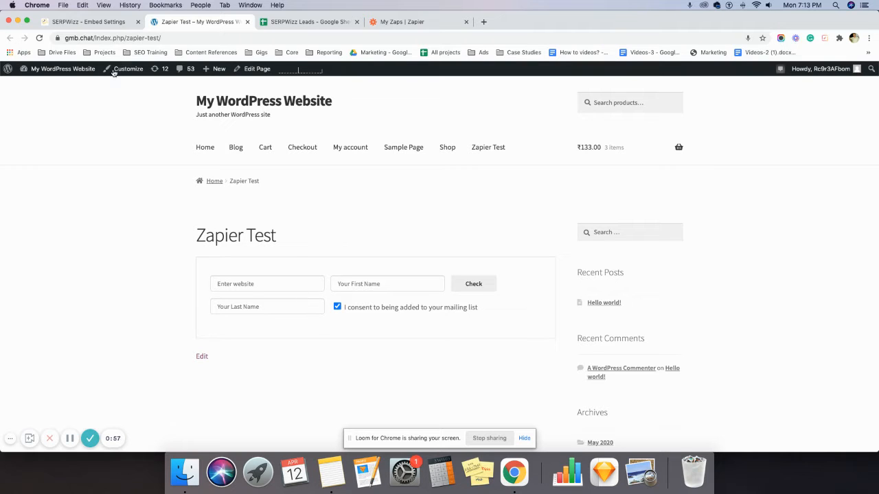
Copy the Zapier authorization key from the Zapier section of the SERPWizz embed settings.
{"action": "left_click", "coordinate": [118, 23]}
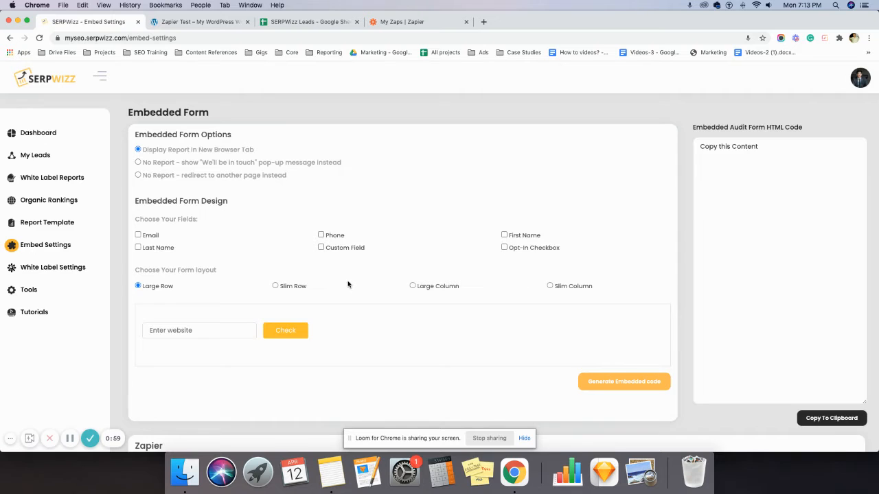
{"action": "scroll", "coordinate": [348, 285], "scroll_direction": "down", "scroll_amount": 5}
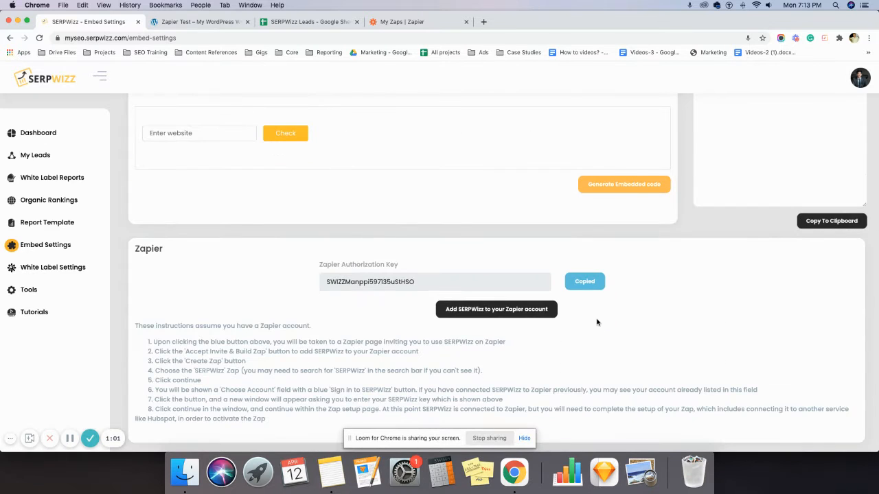
{"action": "left_click", "coordinate": [585, 283]}
{"action": "left_click", "coordinate": [594, 286]}
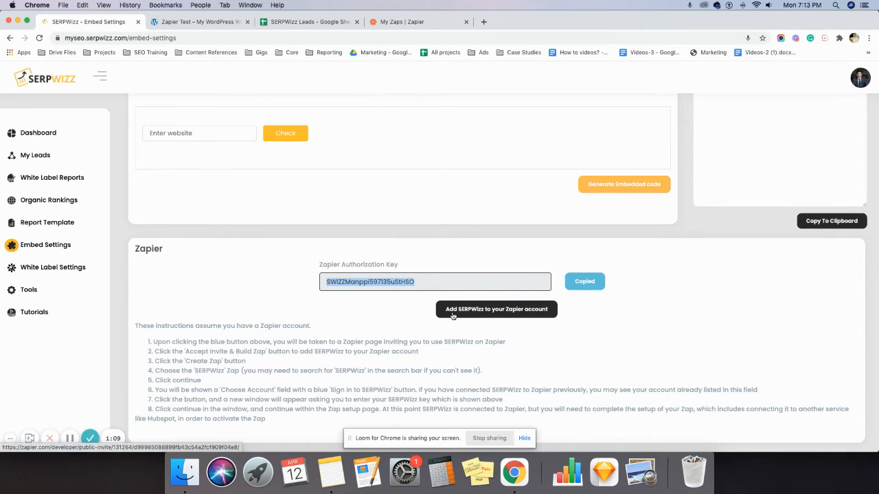
Add SERPWizz to the Zapier account by accepting the invite, and create a new Zap.
{"action": "left_click", "coordinate": [505, 314]}
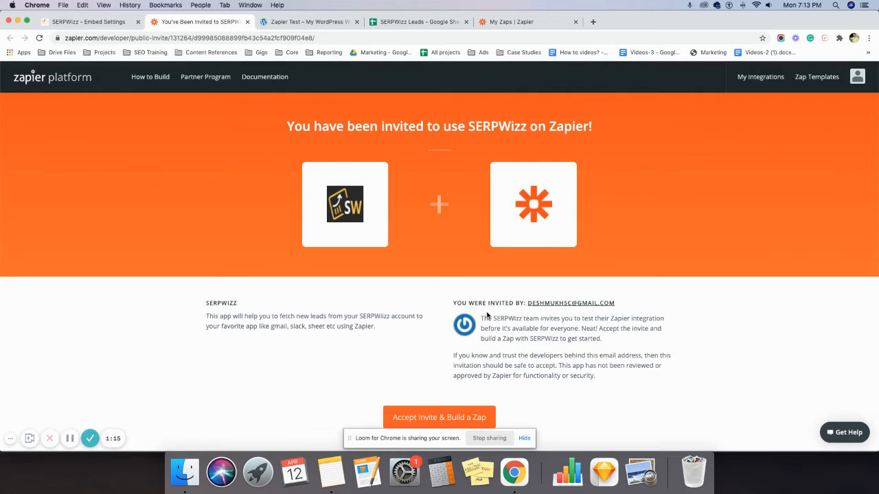
{"action": "scroll", "coordinate": [460, 298], "scroll_direction": "down", "scroll_amount": 3}
{"action": "left_click", "coordinate": [441, 274]}
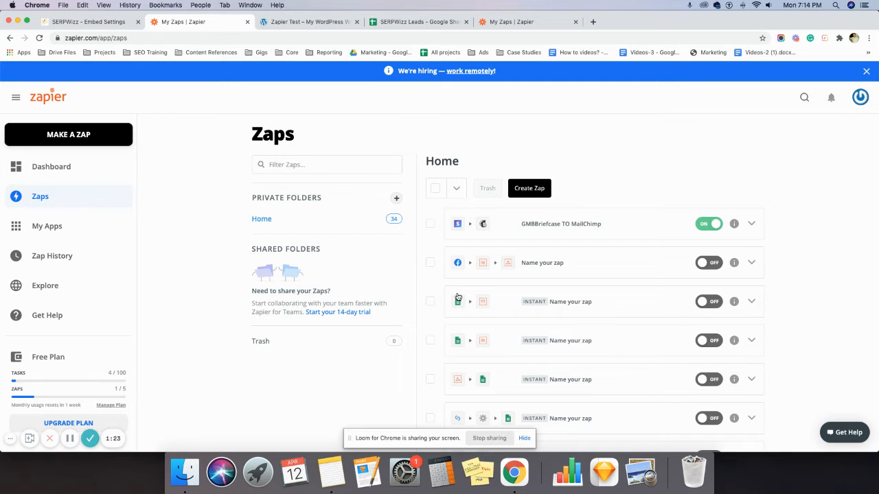
{"action": "left_click", "coordinate": [518, 193]}
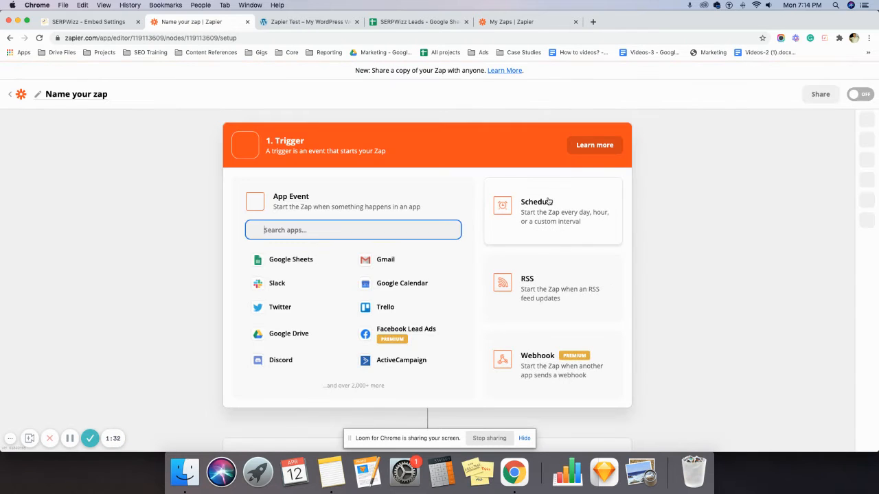
Set the Zap's trigger to SERPWizz (1.0.0) with the New Lead event.
{"action": "type", "text": "serp"}
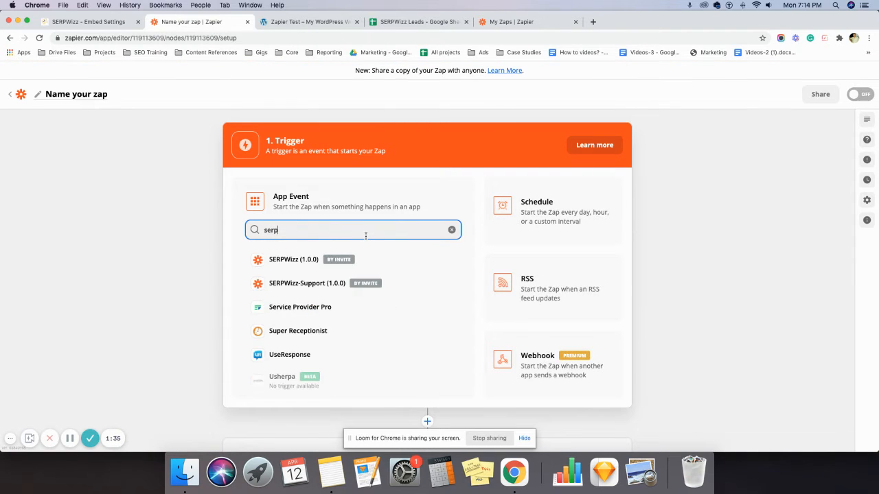
{"action": "left_click", "coordinate": [303, 261]}
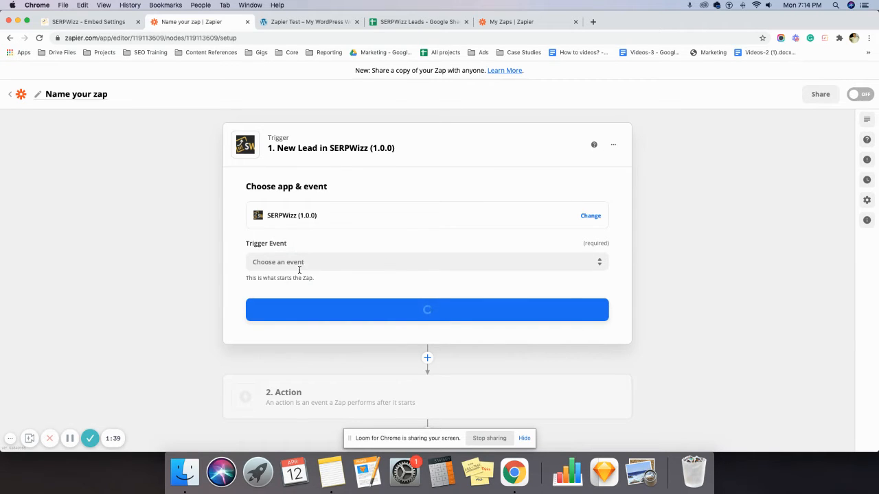
{"action": "left_click", "coordinate": [339, 261]}
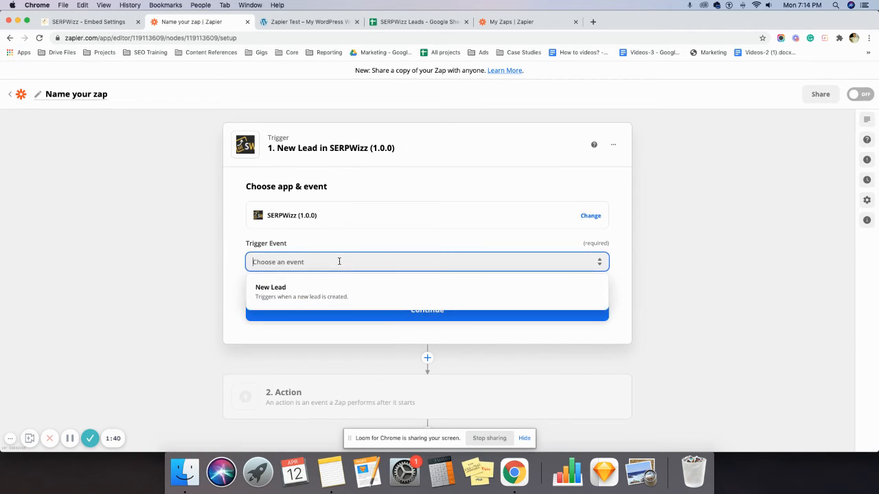
{"action": "left_click", "coordinate": [310, 295]}
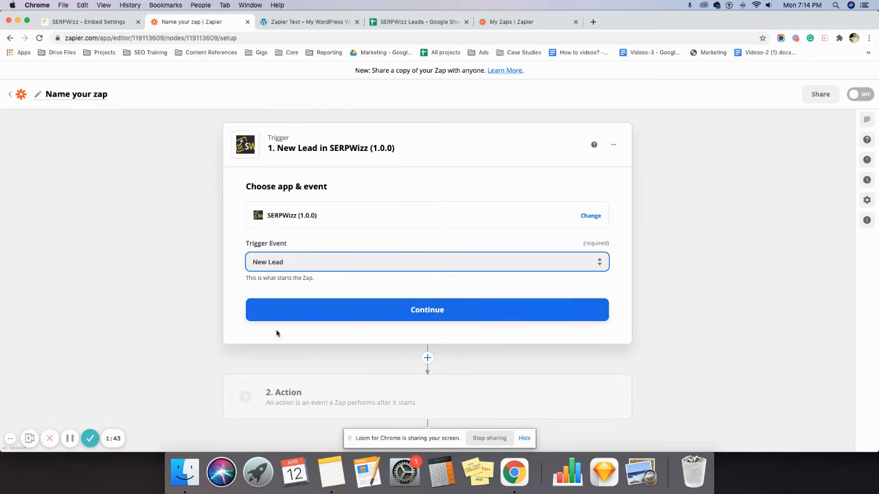
{"action": "left_click", "coordinate": [397, 316]}
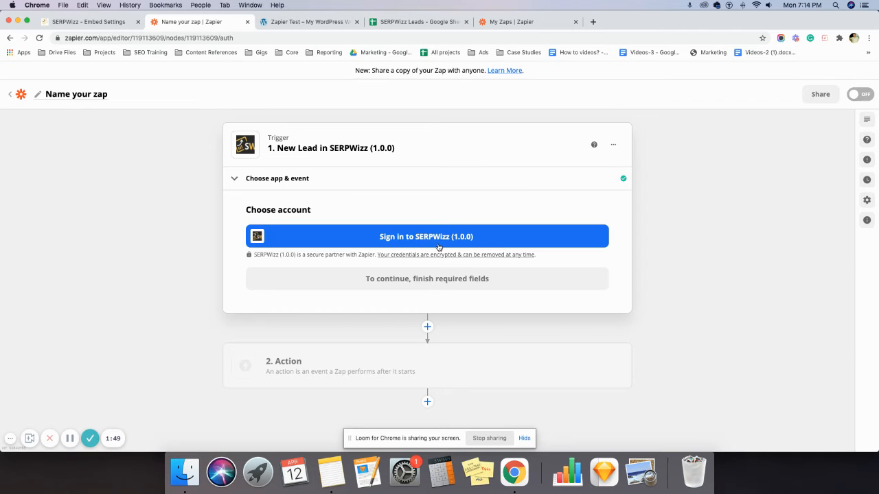
Copy the Zapier authorization key from SERPWizz again and connect the SERPWizz account in the Zap by pasting it as the API key.
{"action": "left_click", "coordinate": [87, 22]}
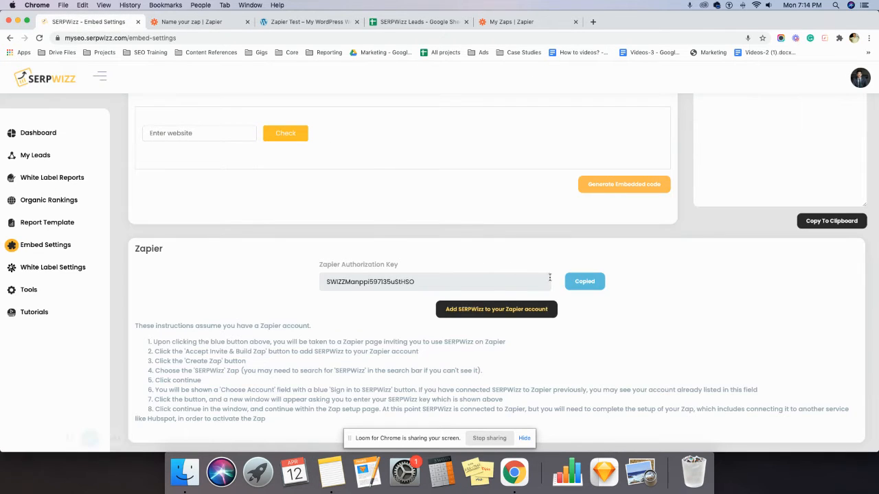
{"action": "left_click", "coordinate": [585, 281]}
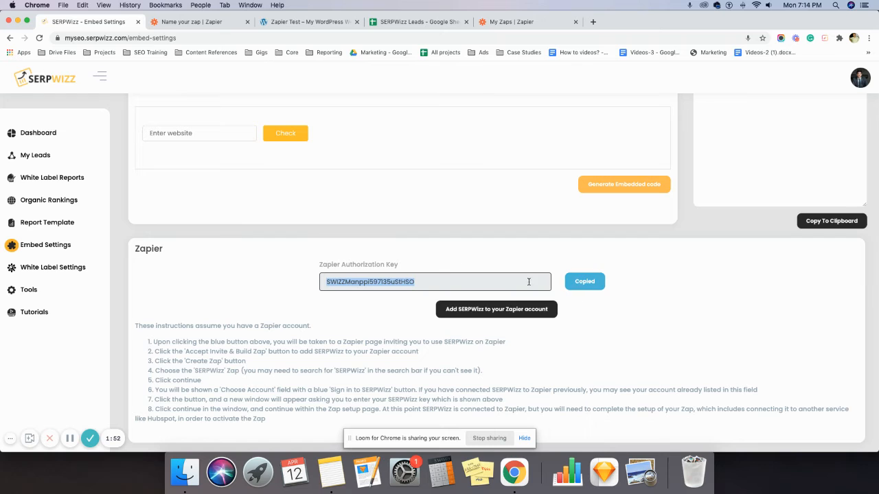
{"action": "left_click", "coordinate": [206, 23]}
{"action": "left_click", "coordinate": [411, 235]}
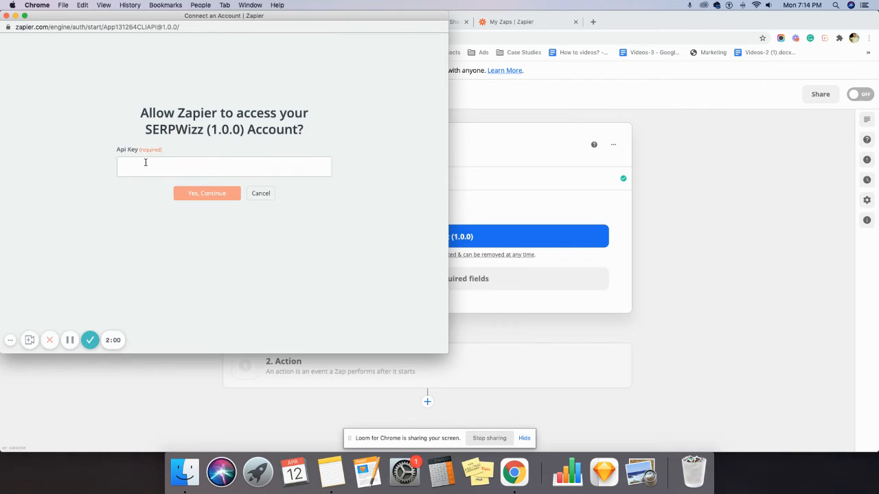
{"action": "left_click", "coordinate": [145, 162]}
{"action": "key", "text": "super+v"}
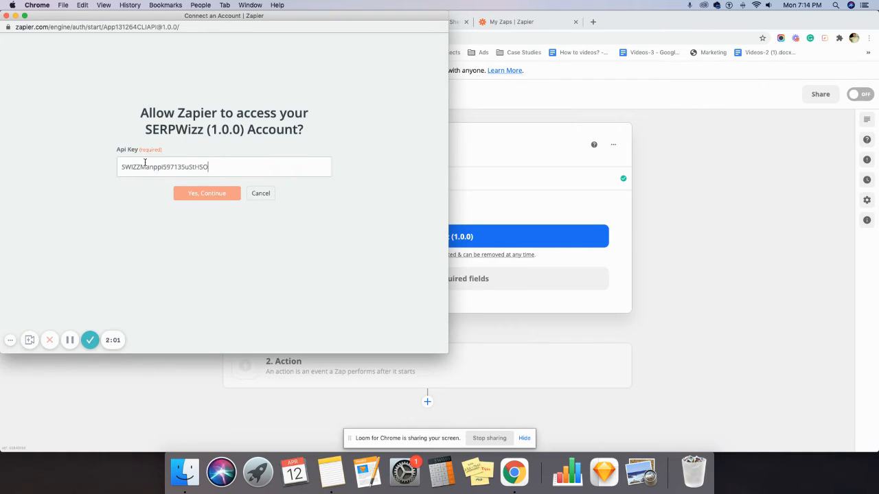
{"action": "left_click", "coordinate": [203, 195]}
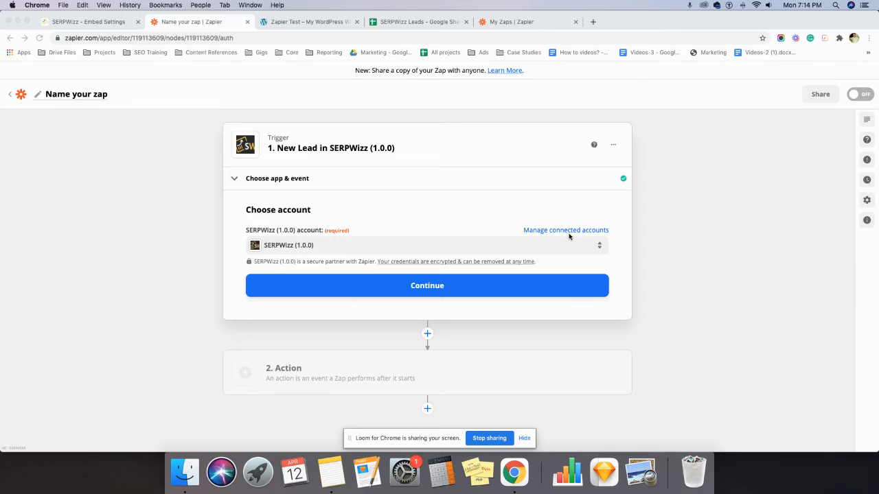
Use the connected SERPWizz account for the trigger, test the trigger and accept the sample lead.
{"action": "left_click", "coordinate": [439, 289]}
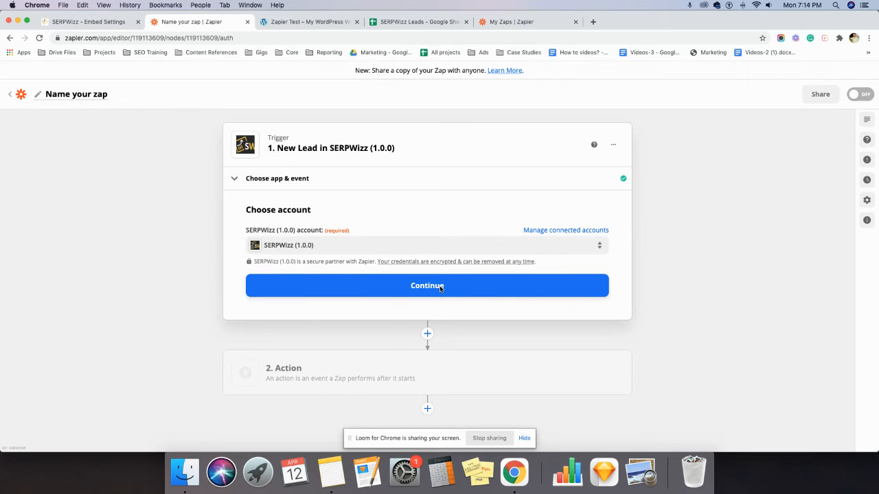
{"action": "left_click", "coordinate": [439, 289]}
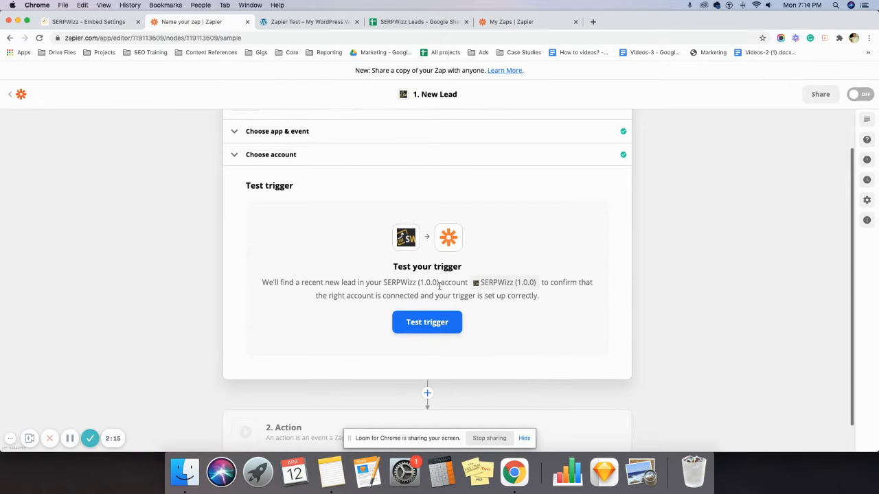
{"action": "left_click", "coordinate": [425, 324]}
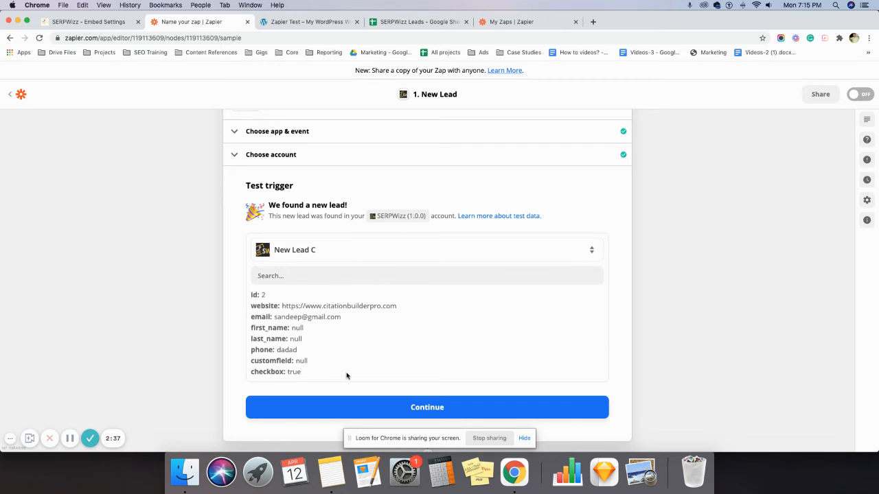
{"action": "scroll", "coordinate": [347, 375], "scroll_direction": "down", "scroll_amount": 2}
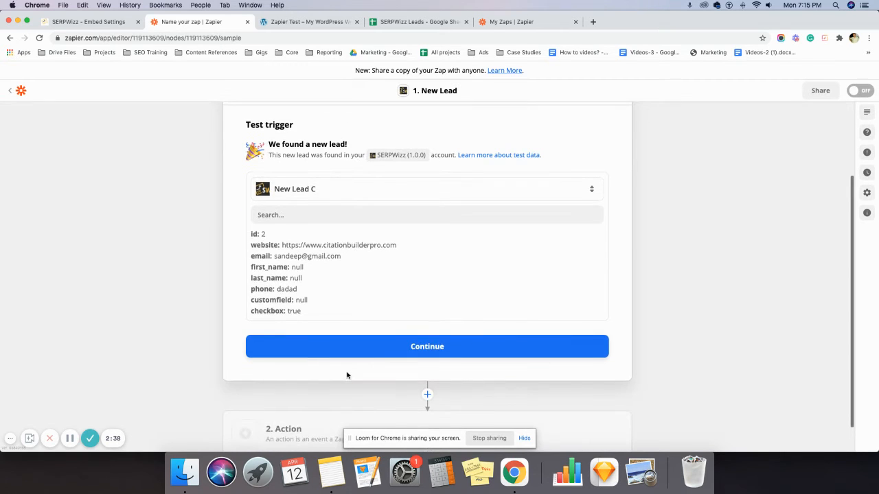
{"action": "left_click", "coordinate": [386, 351]}
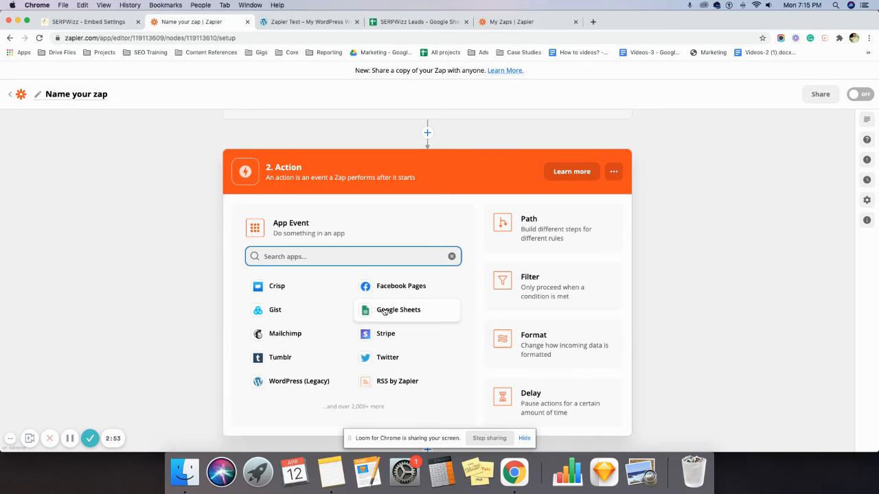
Set the Zap's action to Google Sheets with the Create Spreadsheet Row event.
{"action": "left_click", "coordinate": [384, 310]}
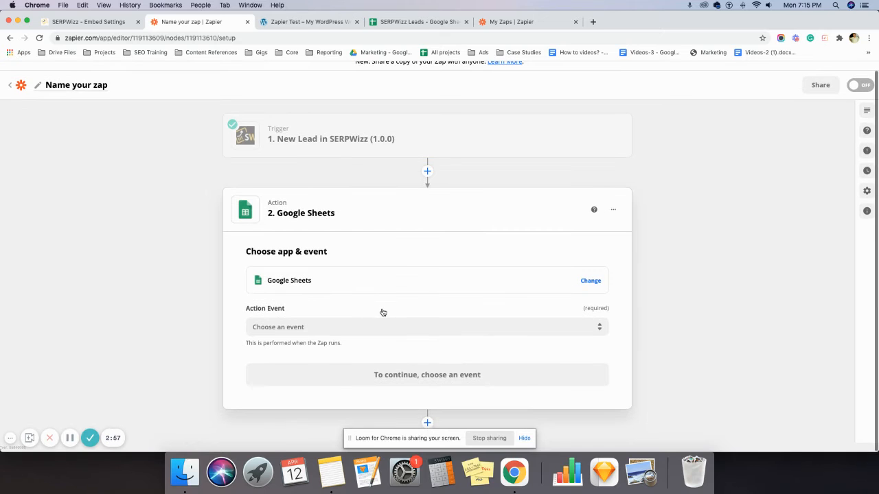
{"action": "left_click", "coordinate": [358, 321]}
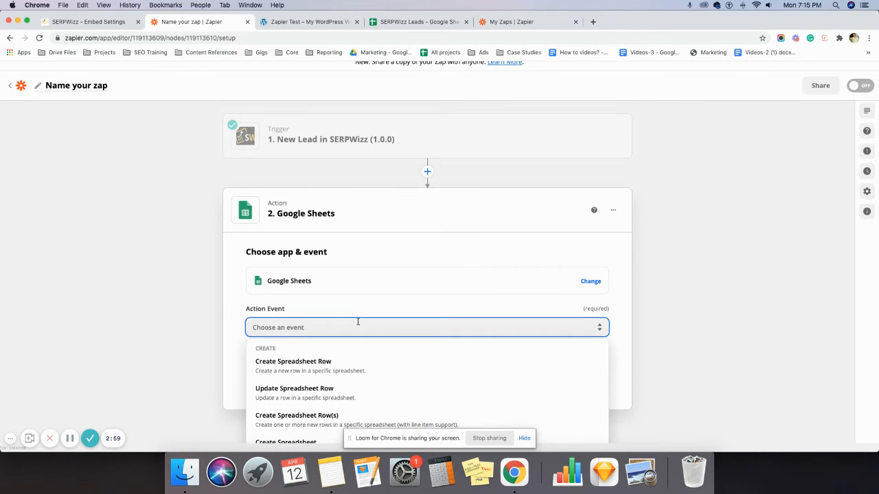
{"action": "left_click", "coordinate": [309, 378]}
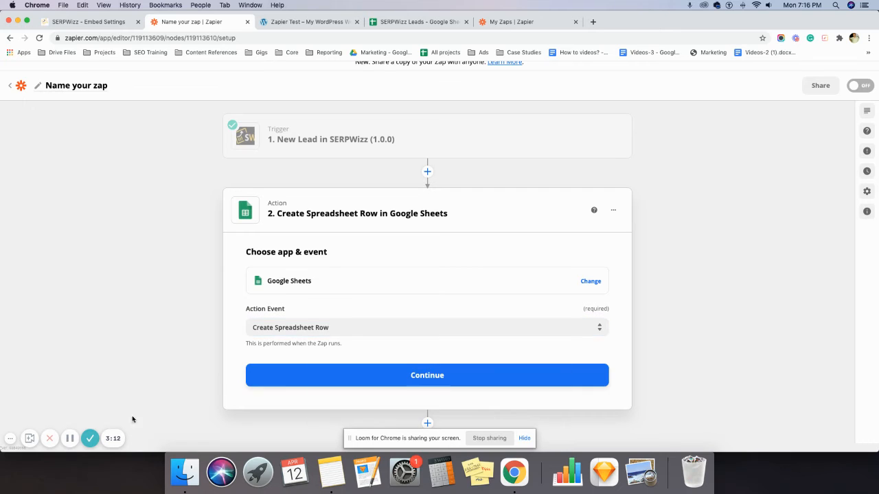
{"action": "left_click", "coordinate": [386, 374]}
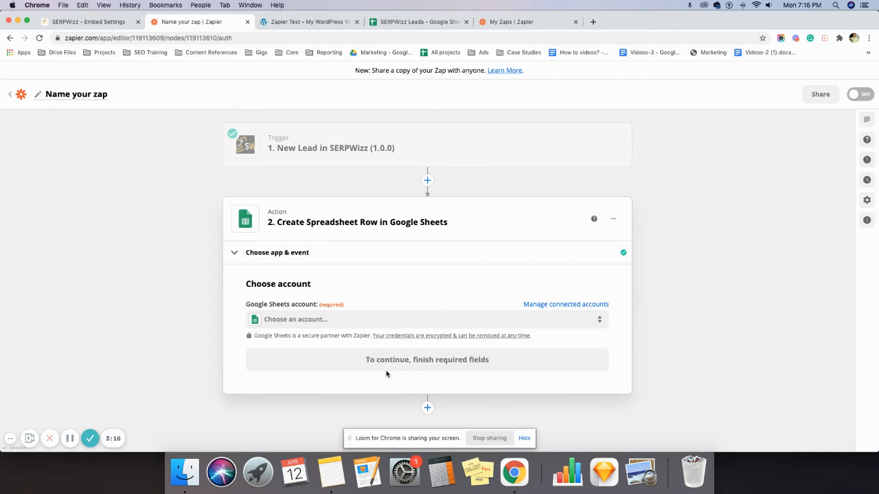
Choose the existing private Google Sheets account for the action and continue to the action setup.
{"action": "left_click", "coordinate": [329, 321]}
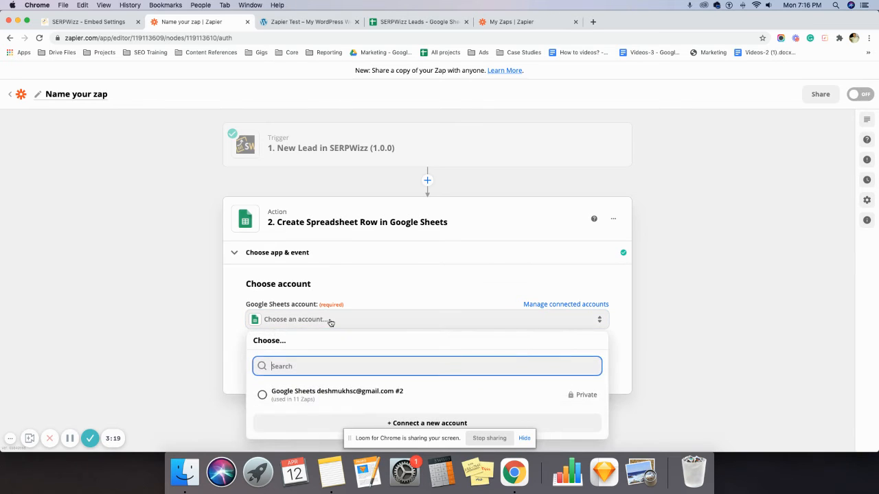
{"action": "left_click", "coordinate": [287, 398]}
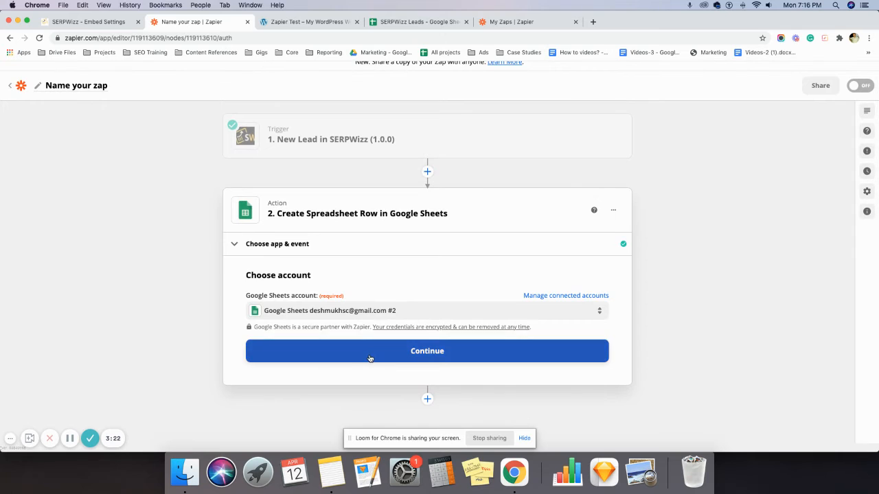
{"action": "left_click", "coordinate": [370, 353]}
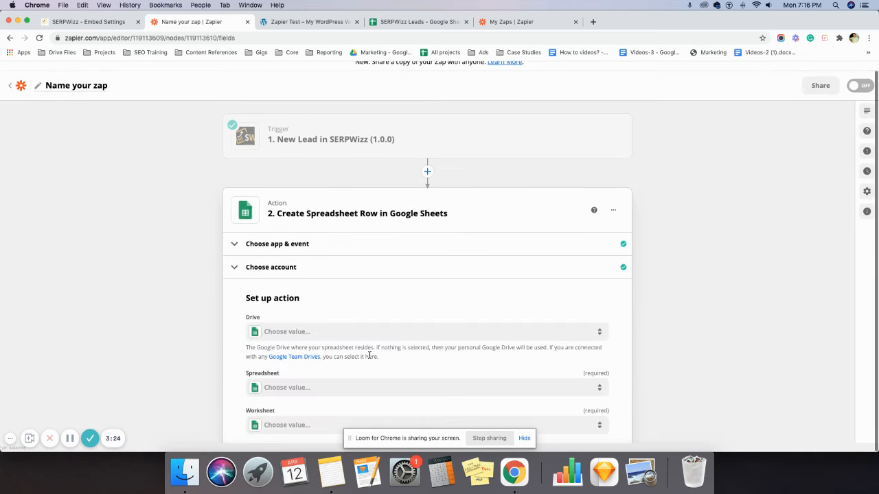
Set the row's destination to My Google Drive, the SERPWizz Leads spreadsheet and the Sheet1 worksheet.
{"action": "left_click", "coordinate": [322, 335]}
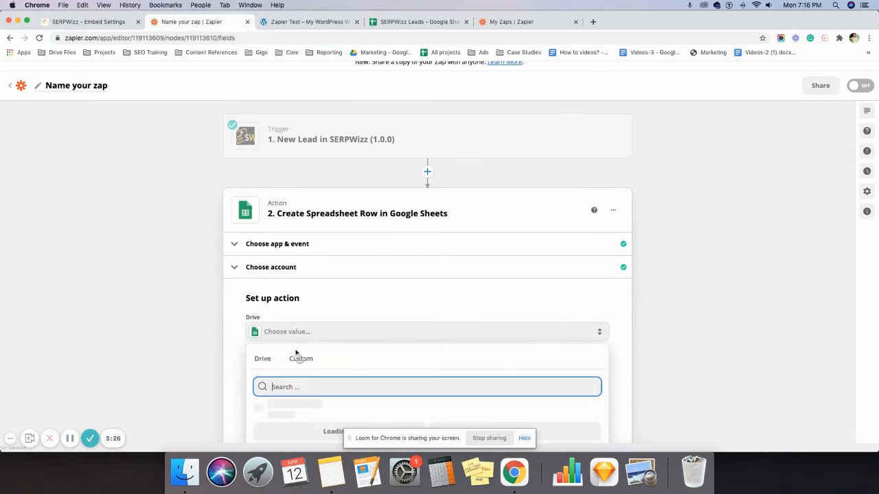
{"action": "left_click", "coordinate": [278, 410]}
{"action": "scroll", "coordinate": [277, 411], "scroll_direction": "down", "scroll_amount": 3}
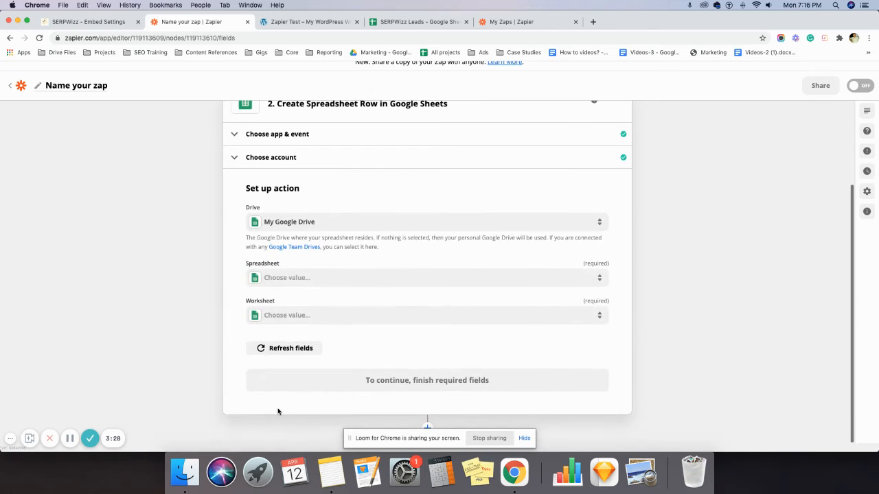
{"action": "left_click", "coordinate": [313, 279]}
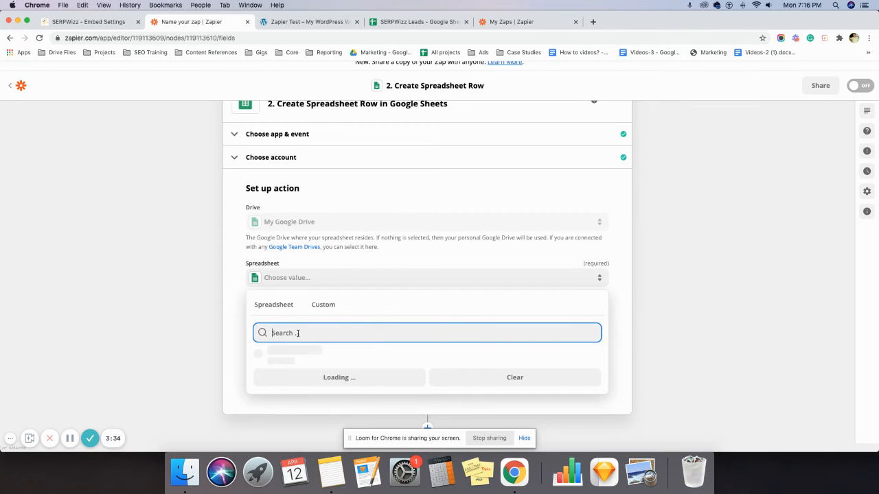
{"action": "type", "text": "serp"}
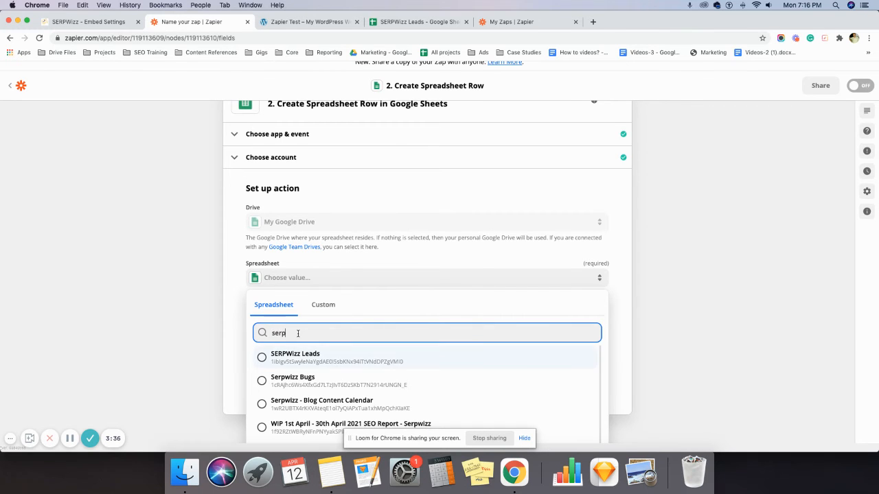
{"action": "type", "text": "wi"}
{"action": "left_click", "coordinate": [275, 359]}
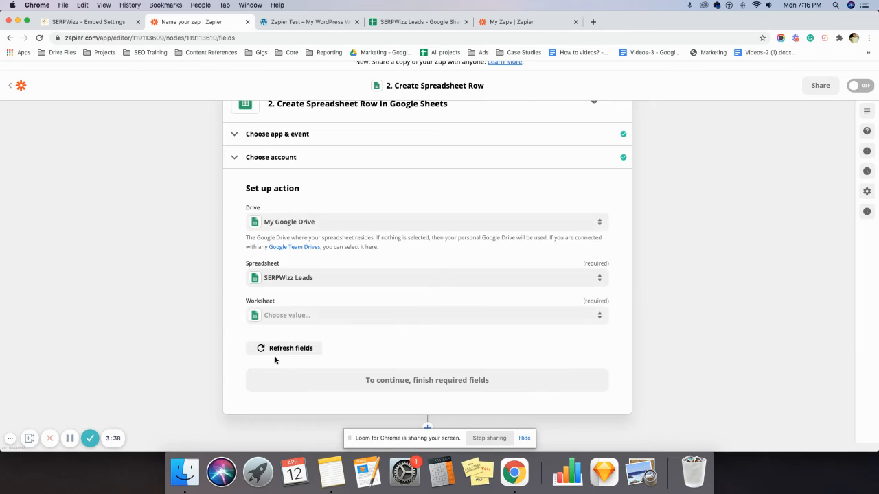
{"action": "left_click", "coordinate": [276, 355]}
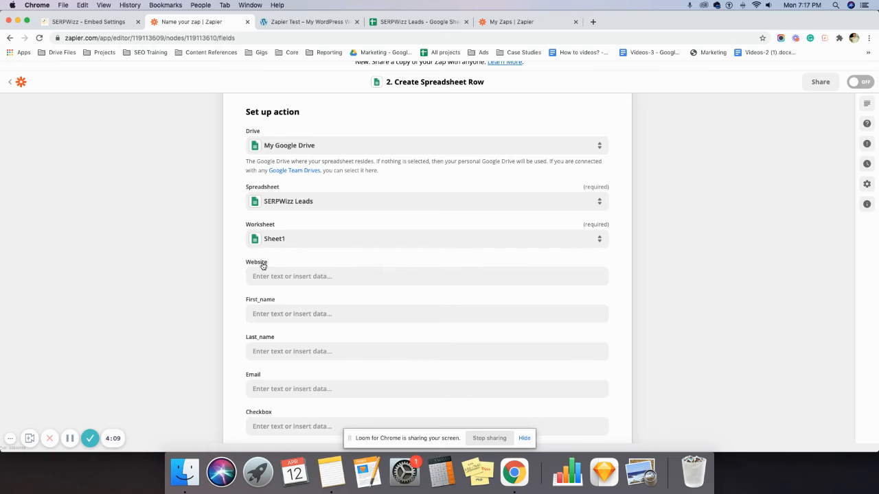
{"action": "scroll", "coordinate": [253, 265], "scroll_direction": "down", "scroll_amount": 1}
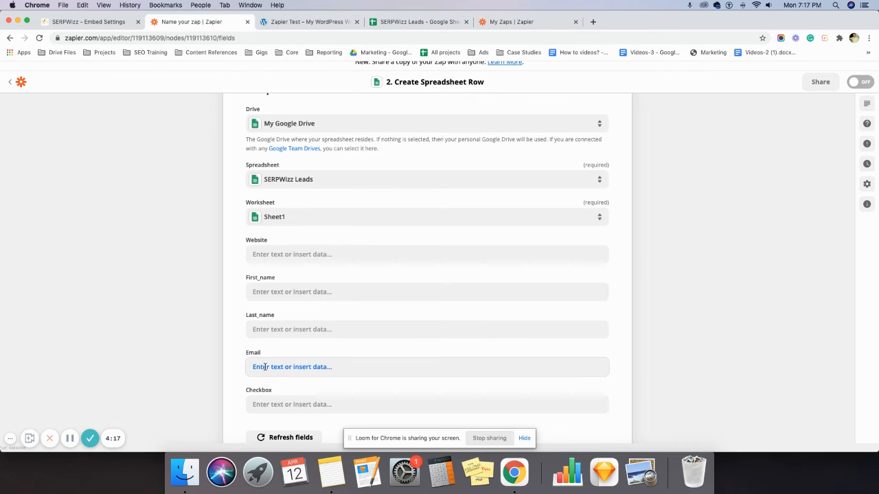
Check the column headers in row 1 of the SERPWizz Leads spreadsheet in Google Sheets and return to the Zapier editor.
{"action": "left_click", "coordinate": [405, 24]}
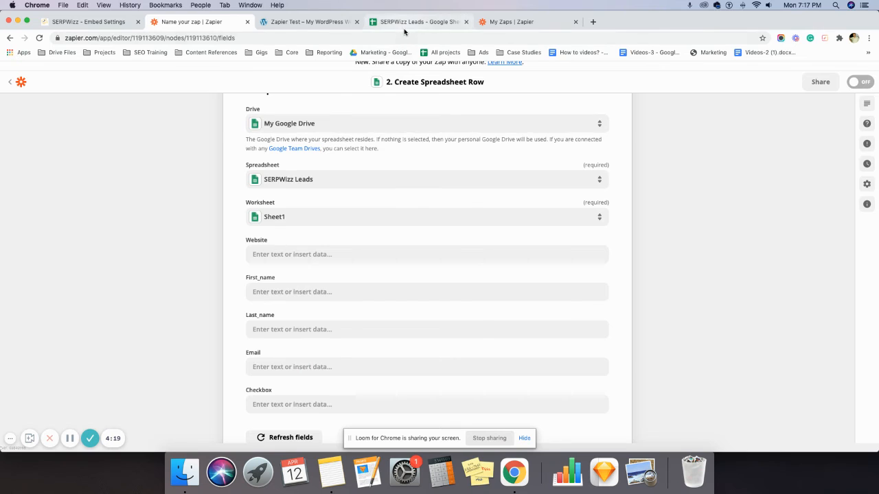
{"action": "left_click", "coordinate": [62, 140]}
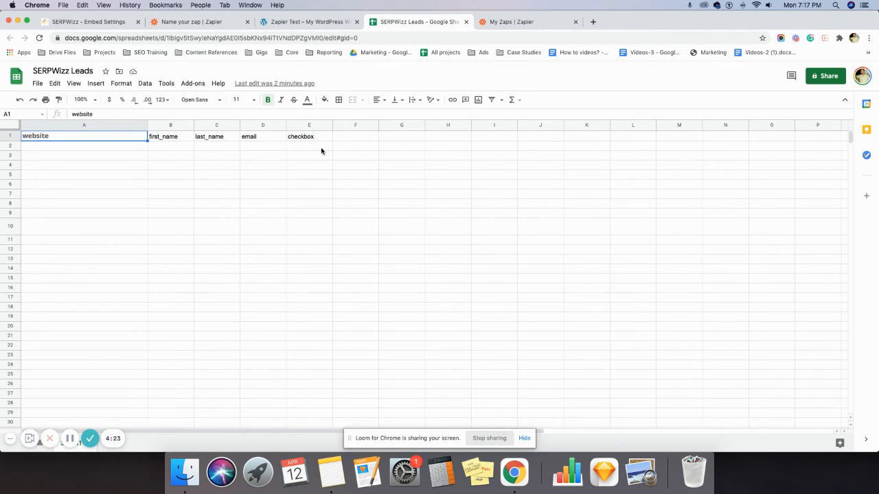
{"action": "left_click", "coordinate": [227, 242]}
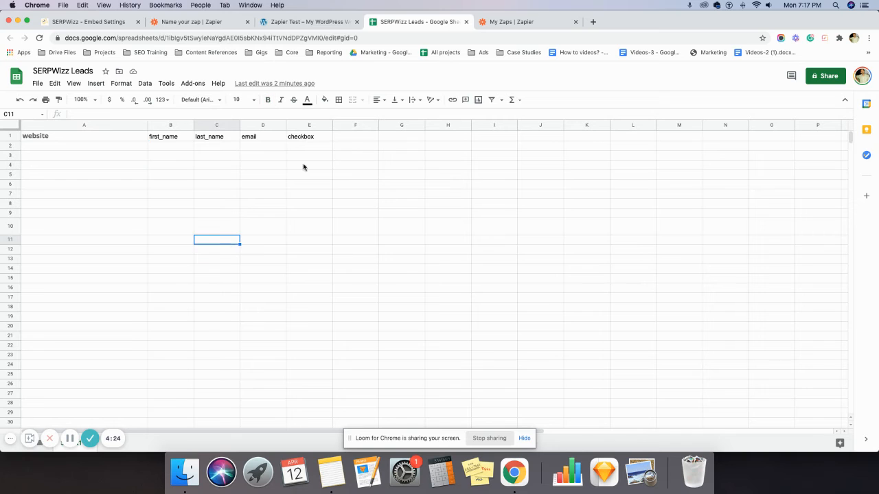
{"action": "left_click", "coordinate": [322, 27]}
{"action": "left_click", "coordinate": [397, 28]}
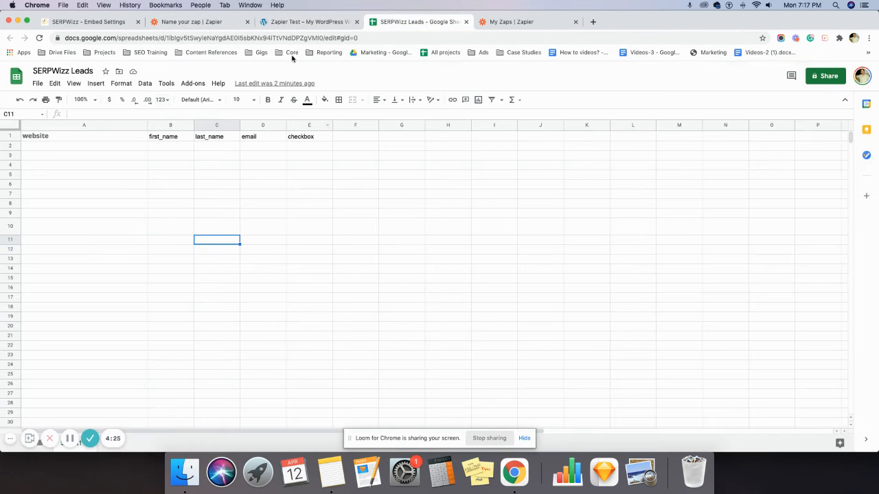
{"action": "left_click", "coordinate": [104, 137]}
{"action": "left_click", "coordinate": [236, 21]}
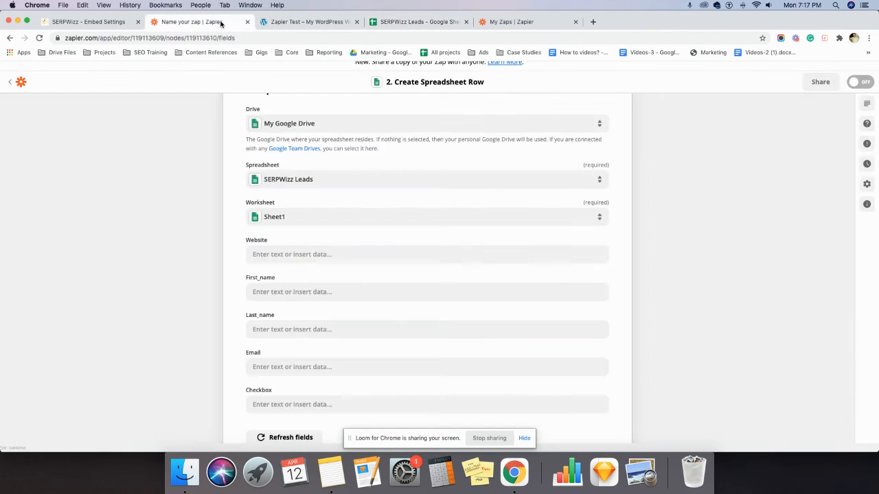
Map the row's Website field to the Website value from the New Lead in SERPWizz trigger.
{"action": "left_click", "coordinate": [308, 255]}
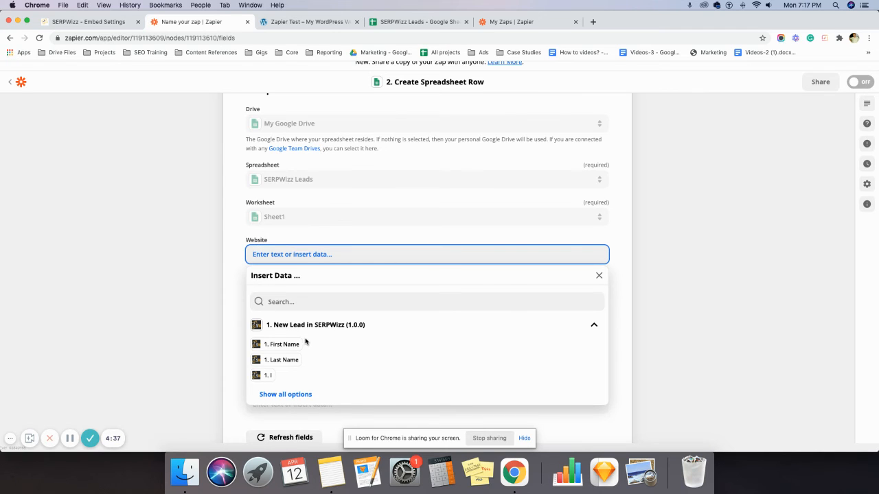
{"action": "left_click", "coordinate": [268, 301]}
{"action": "type", "text": "we"}
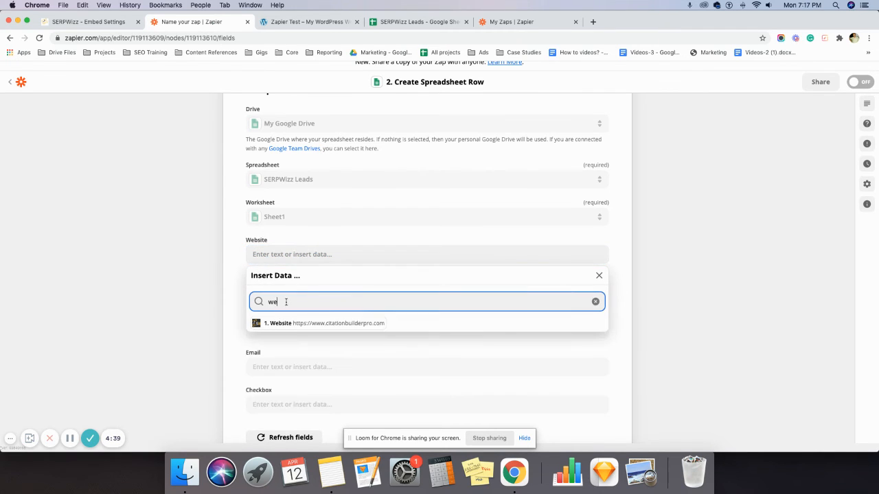
{"action": "left_click", "coordinate": [296, 324]}
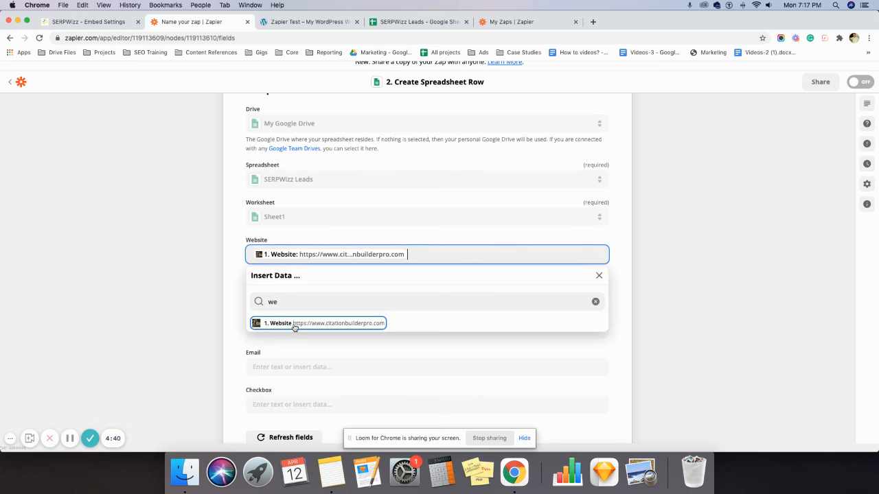
{"action": "left_click", "coordinate": [229, 309]}
Map the First_name and Last_name fields to the trigger's First Name and Last Name values.
{"action": "left_click", "coordinate": [311, 291]}
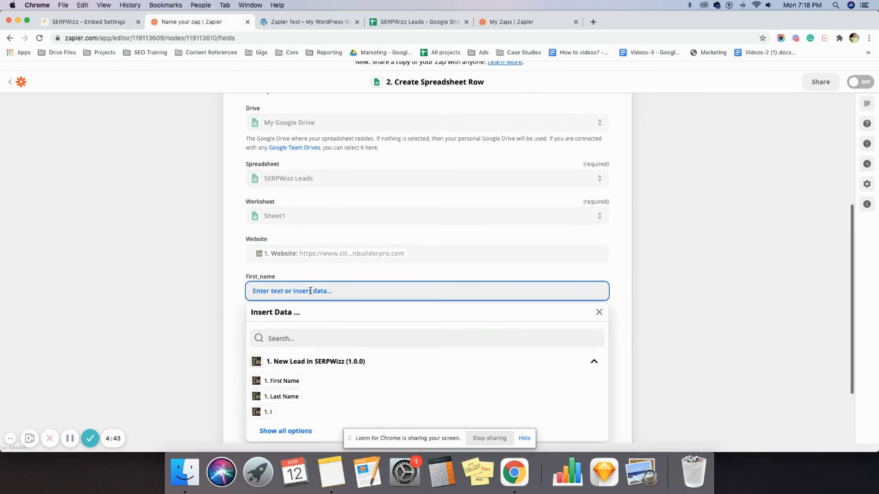
{"action": "left_click", "coordinate": [282, 381]}
{"action": "left_click", "coordinate": [251, 341]}
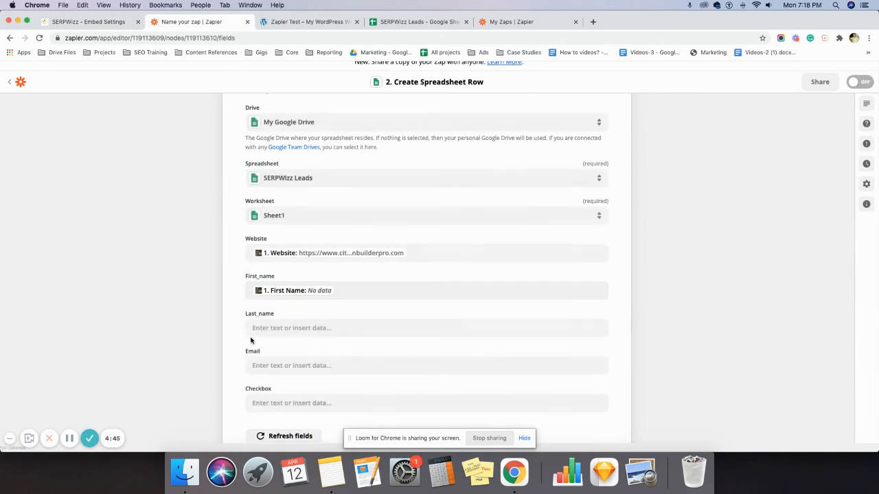
{"action": "left_click", "coordinate": [293, 328]}
{"action": "left_click", "coordinate": [283, 427]}
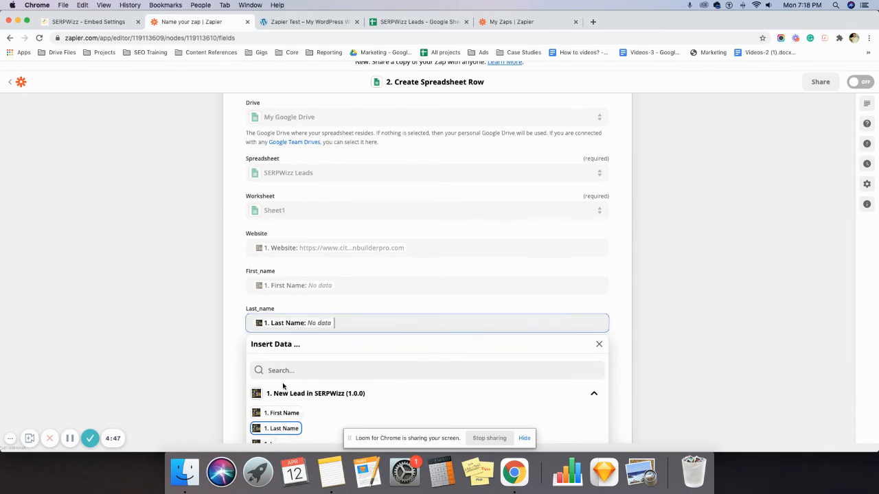
{"action": "left_click", "coordinate": [240, 346]}
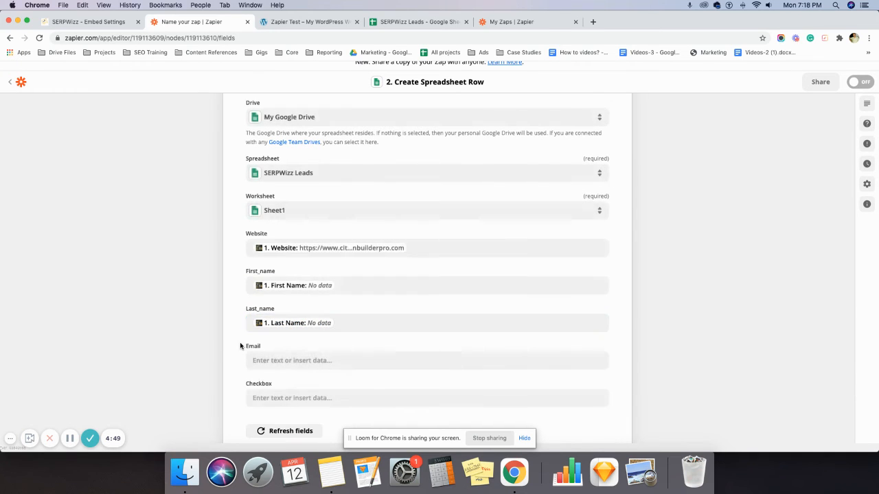
Insert the trigger's Email value into the row's Email field.
{"action": "scroll", "coordinate": [240, 345], "scroll_direction": "down", "scroll_amount": 3}
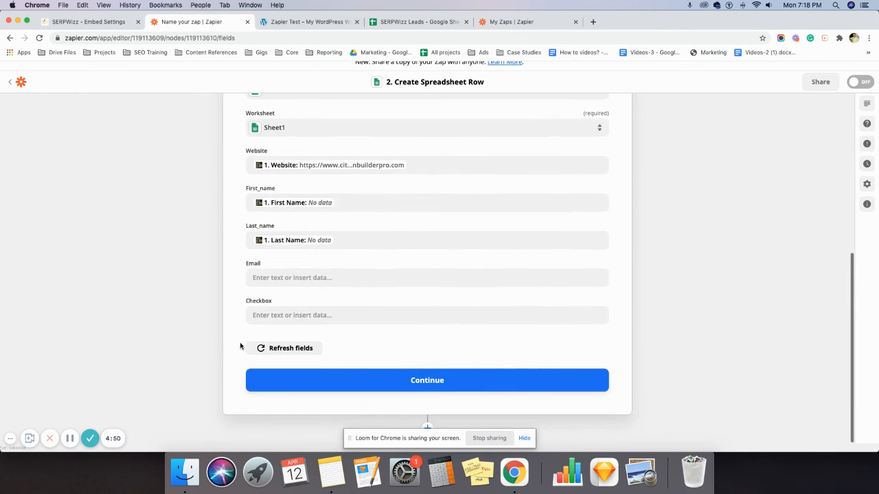
{"action": "left_click", "coordinate": [288, 273]}
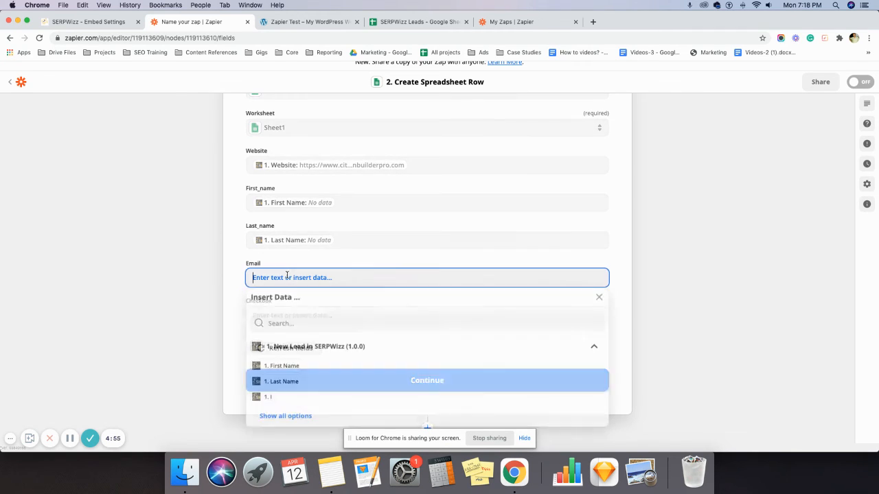
{"action": "type", "text": "ea"}
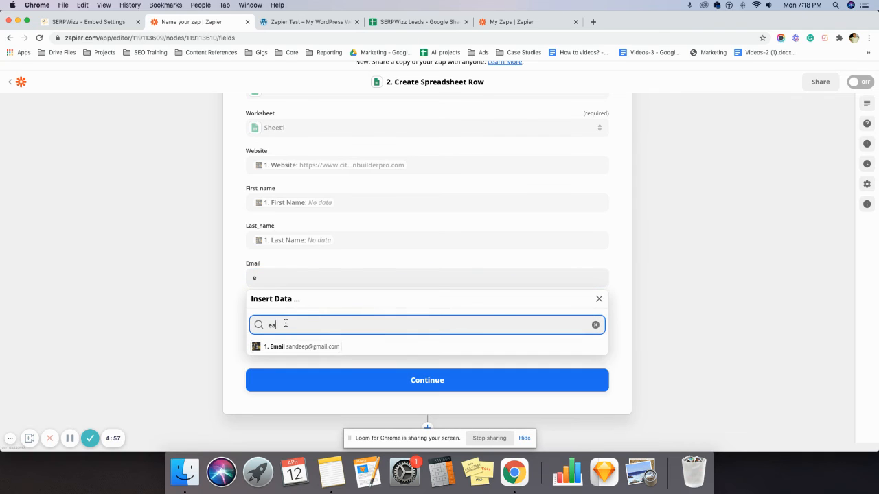
{"action": "left_click", "coordinate": [285, 347]}
{"action": "left_click", "coordinate": [236, 322]}
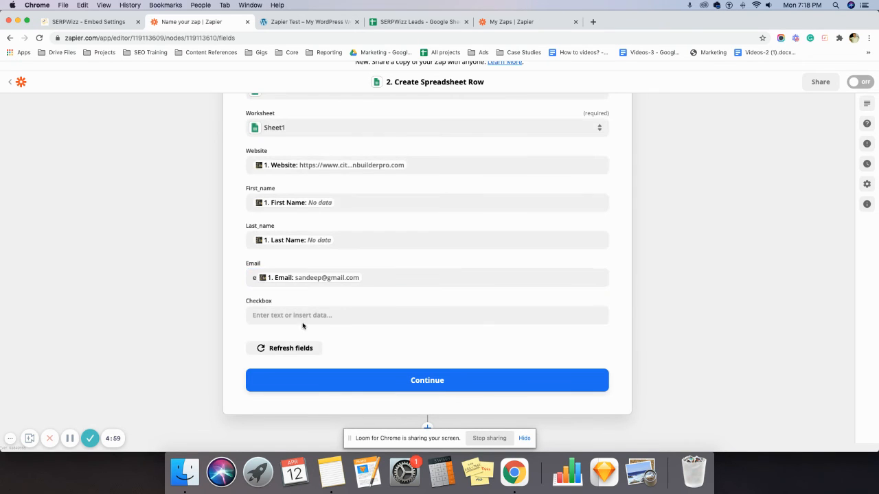
Map the Checkbox field to the trigger's Checkbox value and continue to the action test.
{"action": "left_click", "coordinate": [302, 314]}
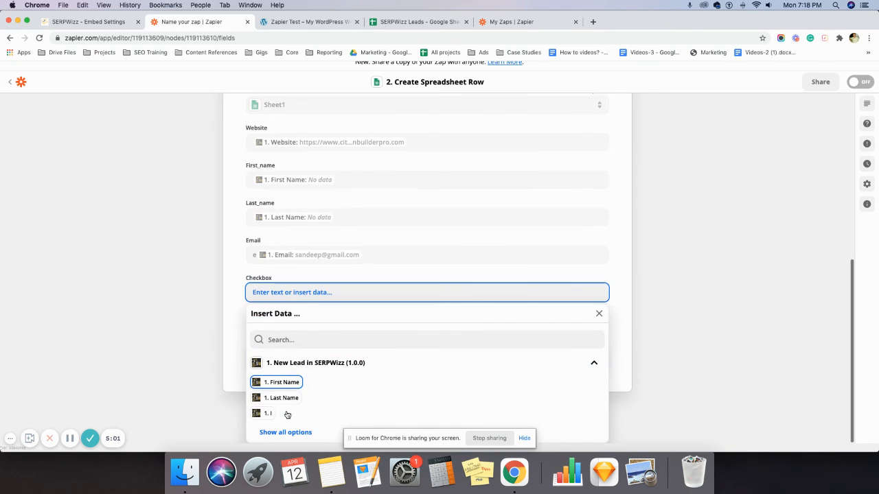
{"action": "left_click", "coordinate": [274, 363]}
{"action": "type", "text": "ce"}
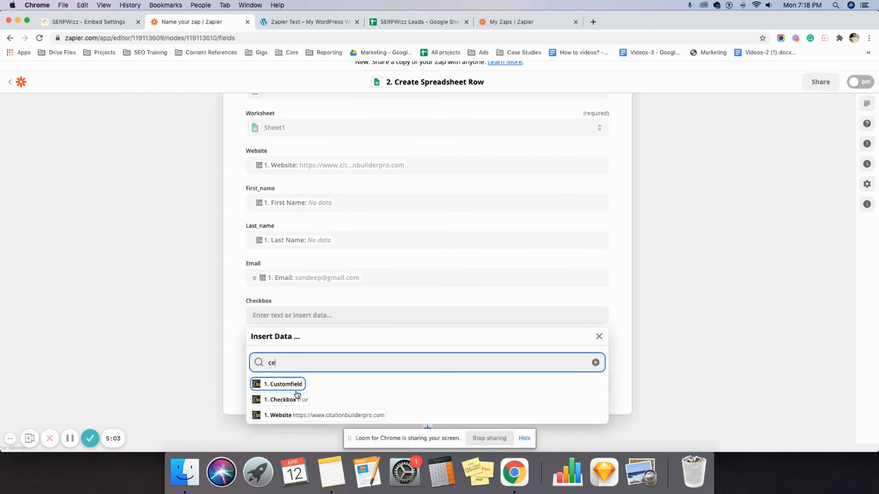
{"action": "left_click", "coordinate": [289, 399]}
{"action": "left_click", "coordinate": [237, 360]}
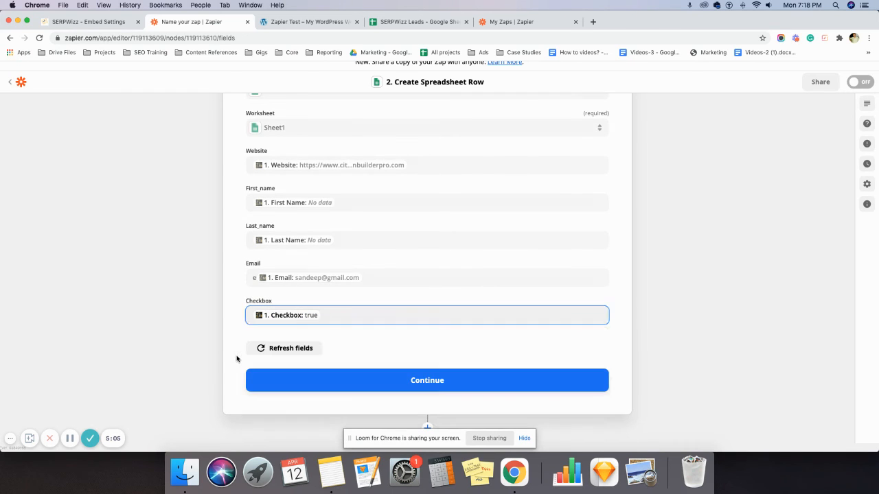
{"action": "left_click", "coordinate": [423, 381]}
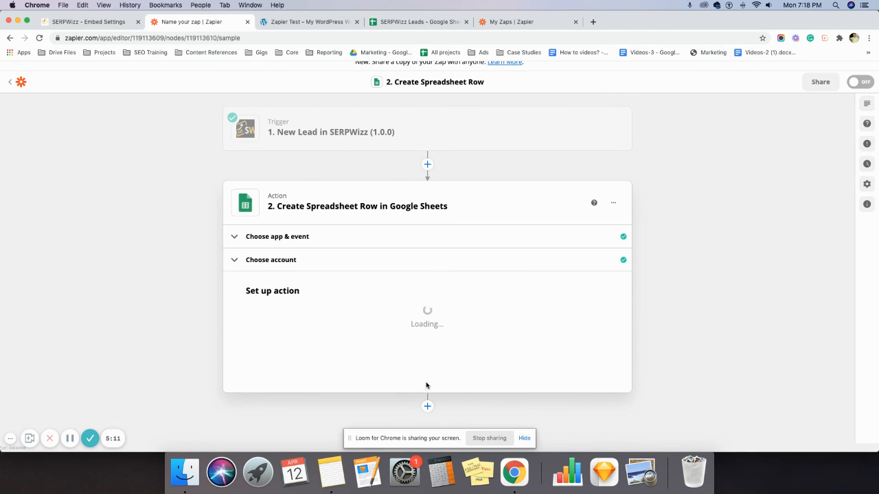
Look over the rows of the SERPWizz Leads spreadsheet before the test and return to the Zapier editor.
{"action": "left_click", "coordinate": [412, 21]}
{"action": "left_click", "coordinate": [123, 195]}
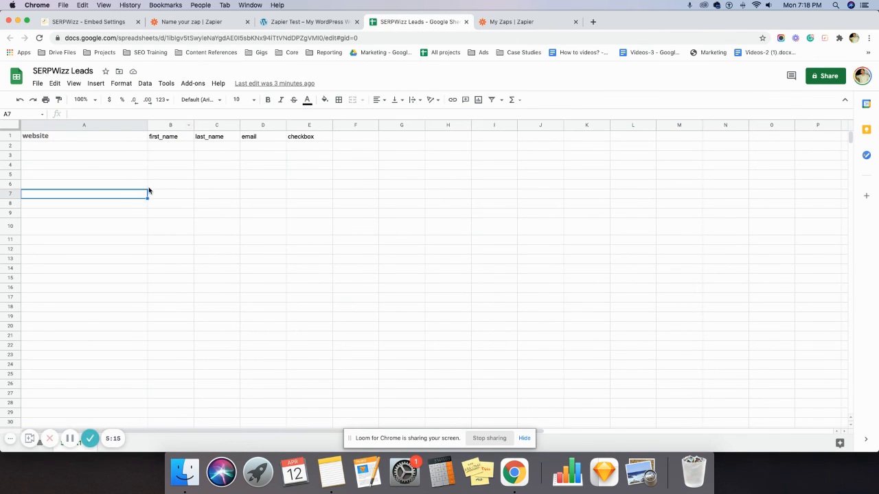
{"action": "left_click", "coordinate": [163, 26]}
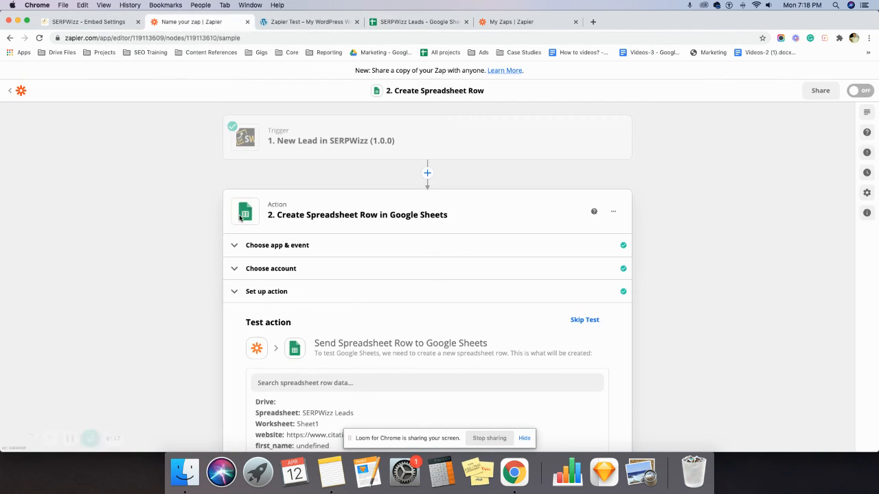
Review the row data that the action will send and run the Google Sheets test with a review of its result.
{"action": "scroll", "coordinate": [332, 387], "scroll_direction": "down", "scroll_amount": 3}
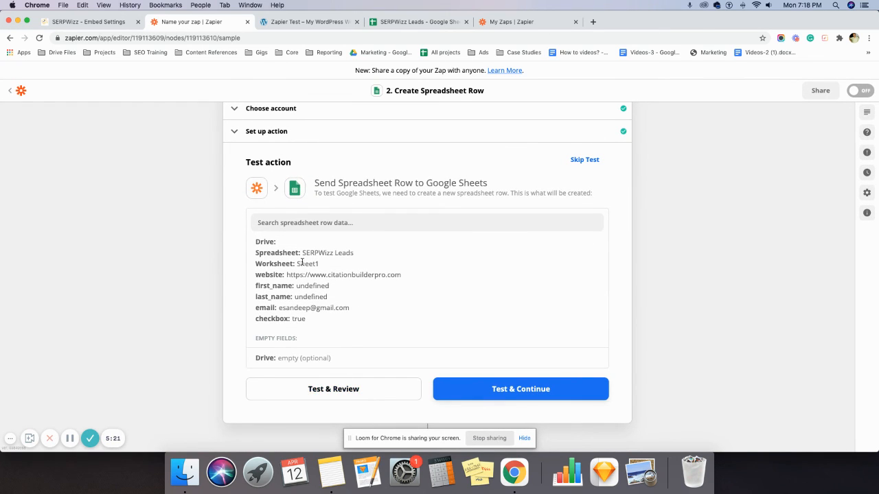
{"action": "left_click_drag", "start_coordinate": [314, 255], "coordinate": [345, 294]}
{"action": "left_click", "coordinate": [346, 324]}
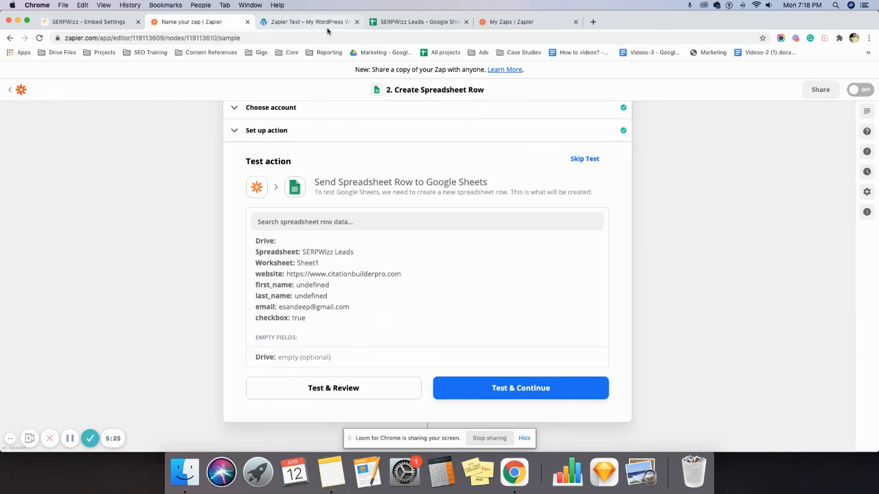
{"action": "left_click", "coordinate": [330, 389]}
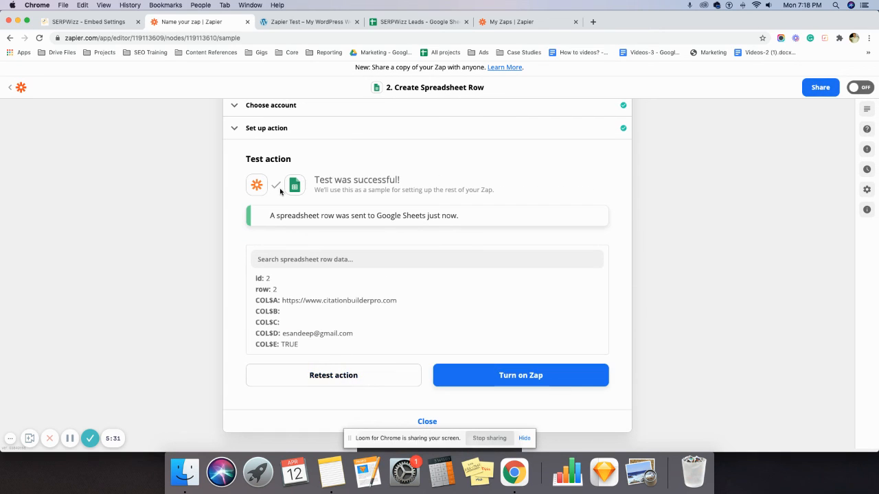
Examine the action's test result, check the test row in the SERPWizz Leads spreadsheet and return to the Zapier editor.
{"action": "left_click_drag", "start_coordinate": [316, 179], "coordinate": [424, 184]}
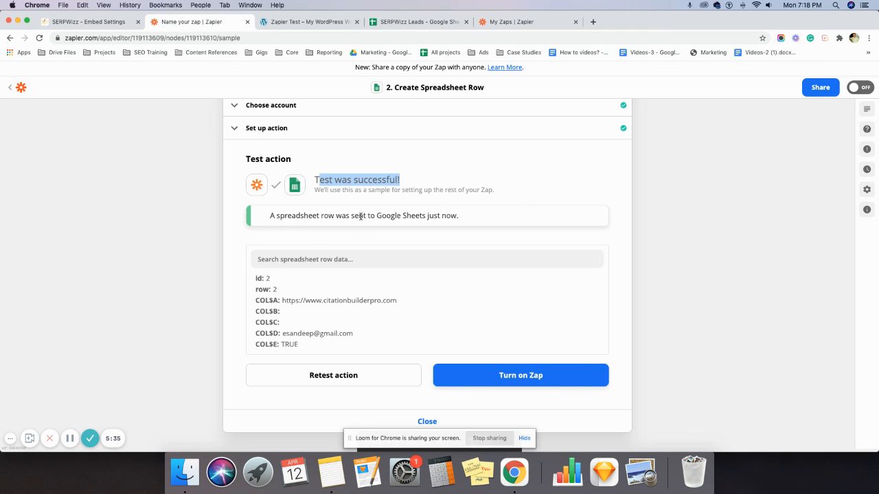
{"action": "scroll", "coordinate": [274, 219], "scroll_direction": "down", "scroll_amount": 1}
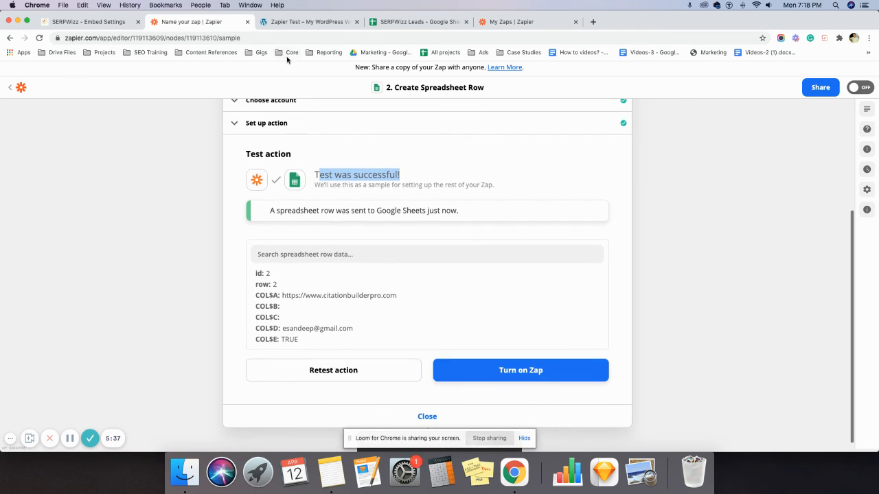
{"action": "left_click", "coordinate": [389, 24]}
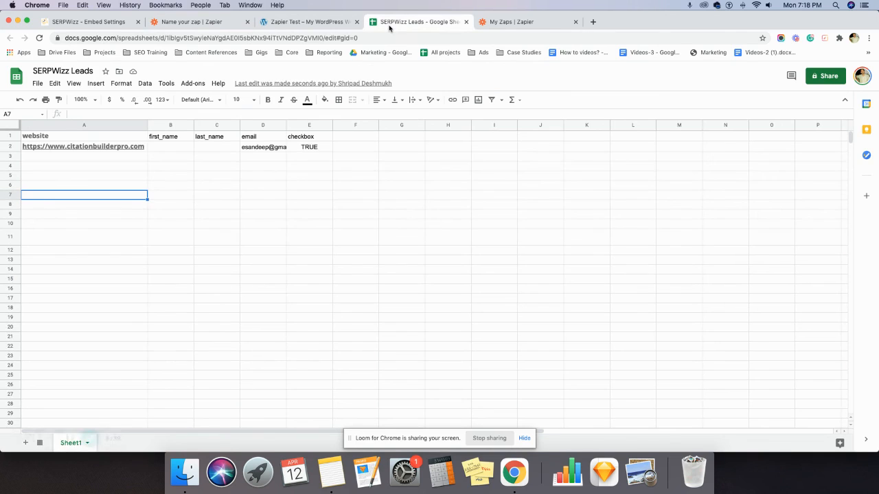
{"action": "left_click", "coordinate": [74, 159]}
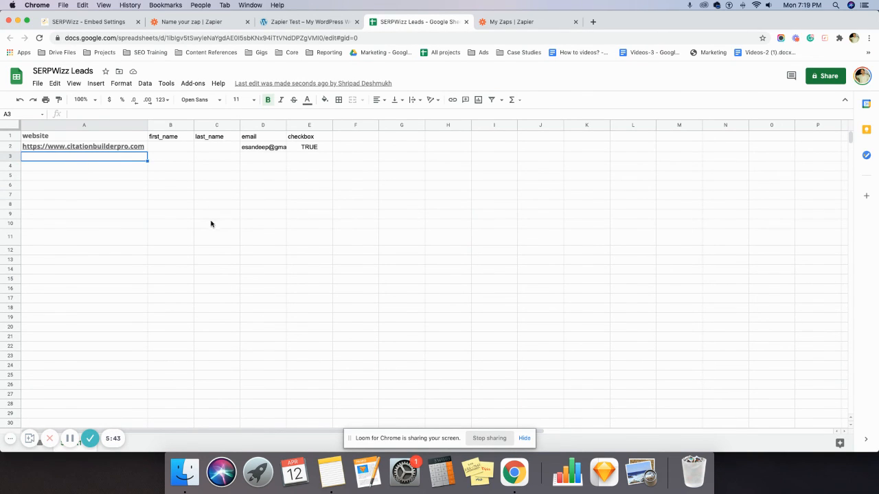
{"action": "left_click", "coordinate": [228, 26]}
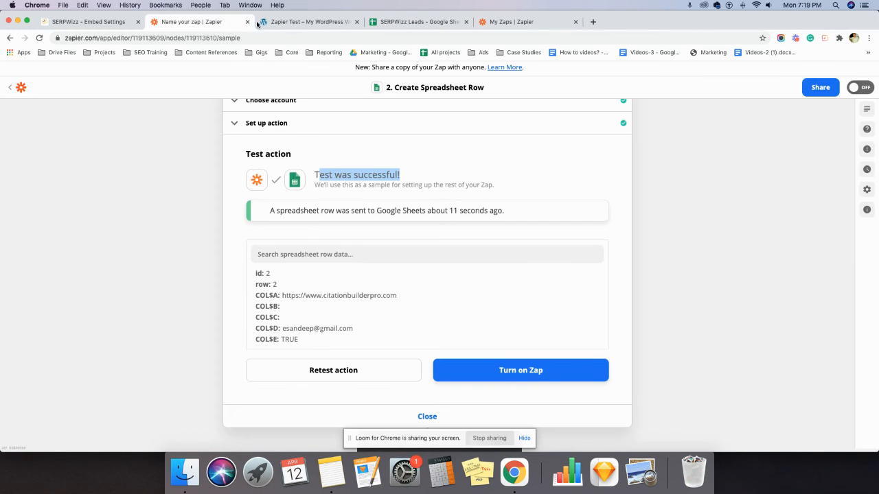